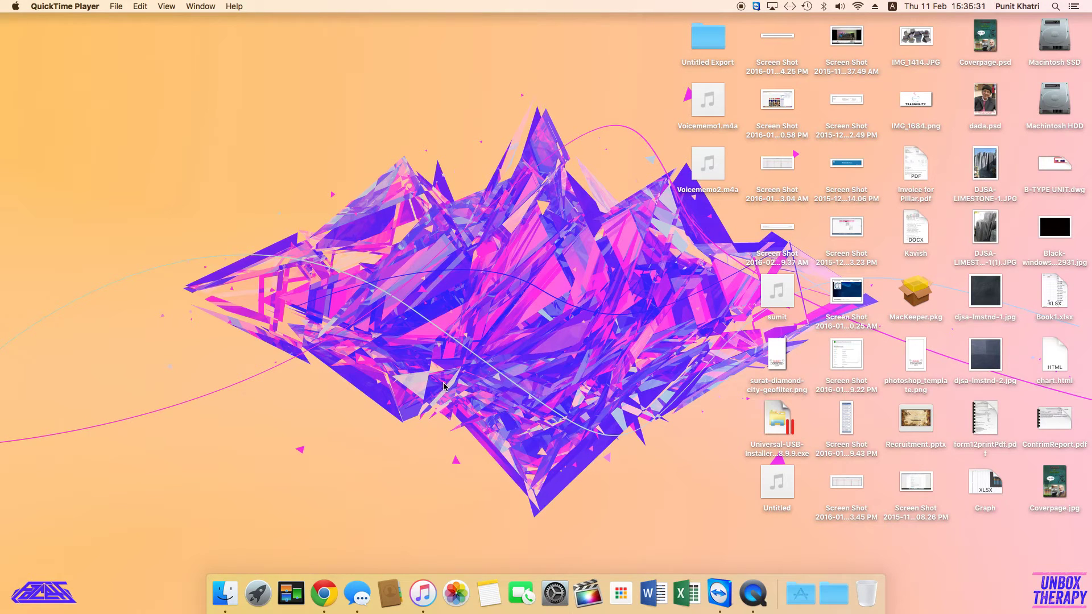
- Launch System Preferences from the Apple menu
left_click(14, 11)
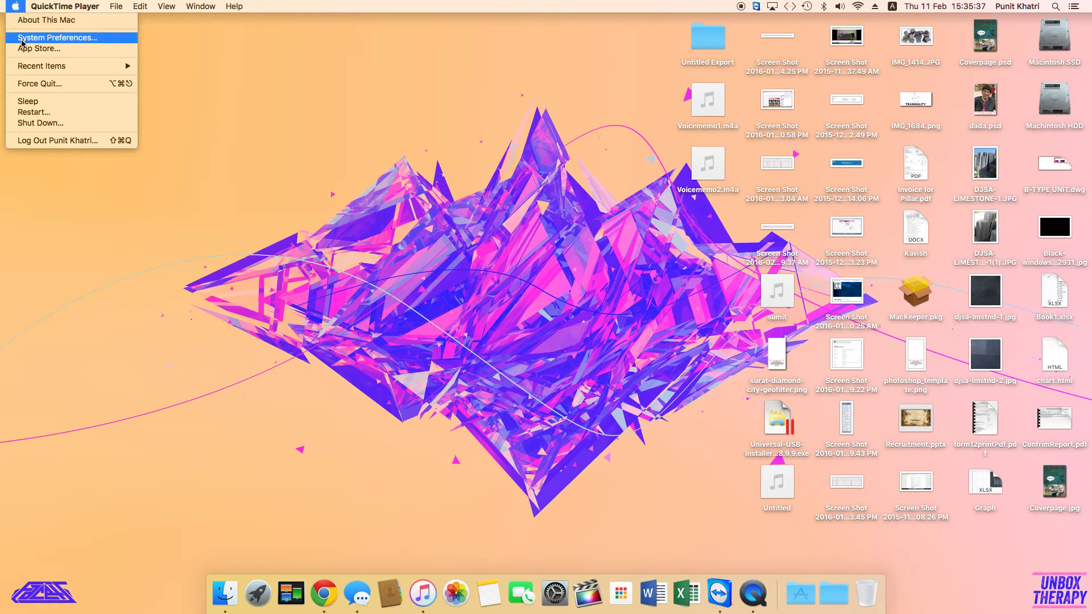
left_click(405, 414)
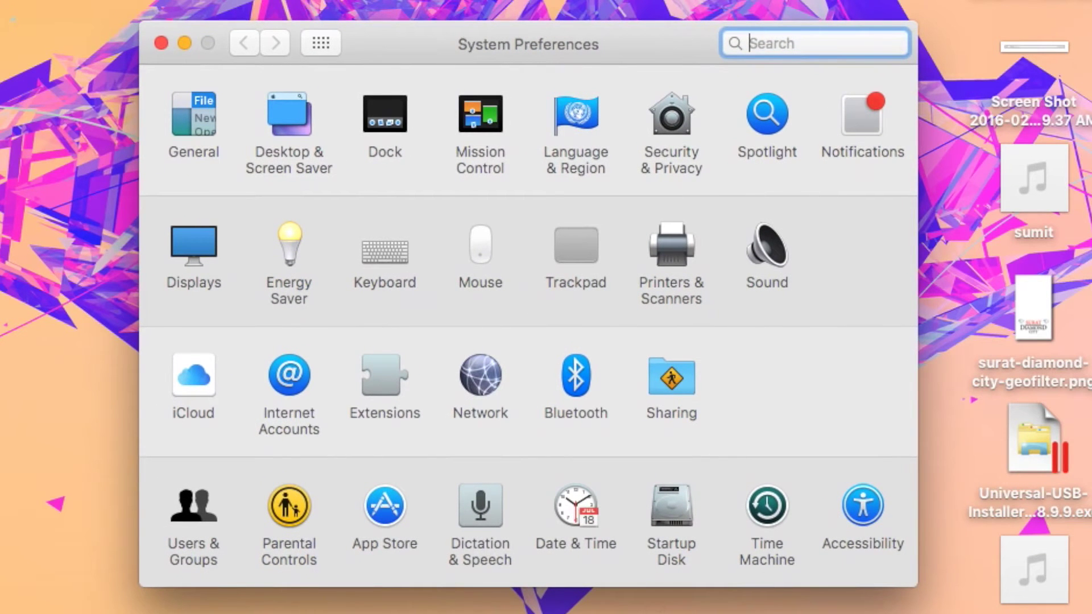
- Enable Safari syncing in the iCloud preference pane
left_click(197, 380)
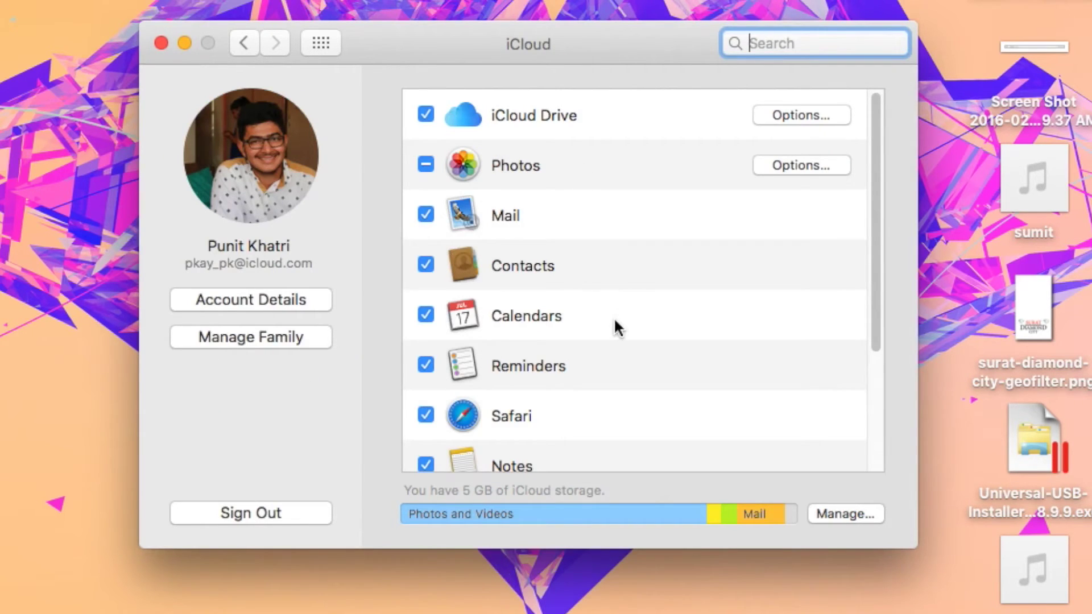
scroll(613, 316, "down", 1)
scroll(614, 317, "down", 2)
scroll(614, 317, "up", 3)
scroll(610, 328, "down", 2)
scroll(588, 320, "down", 1)
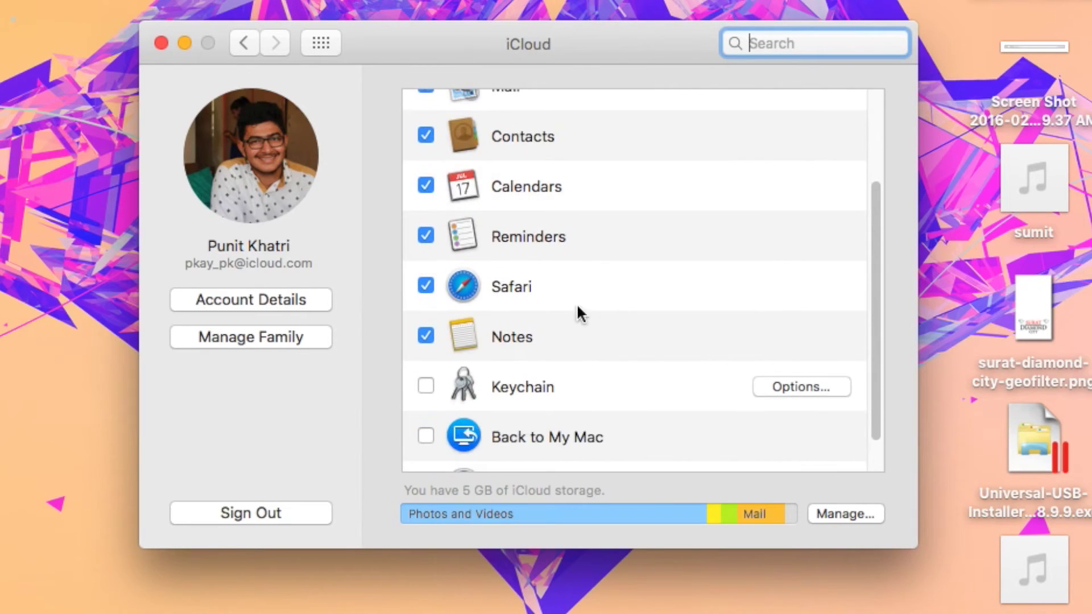
left_click(515, 286)
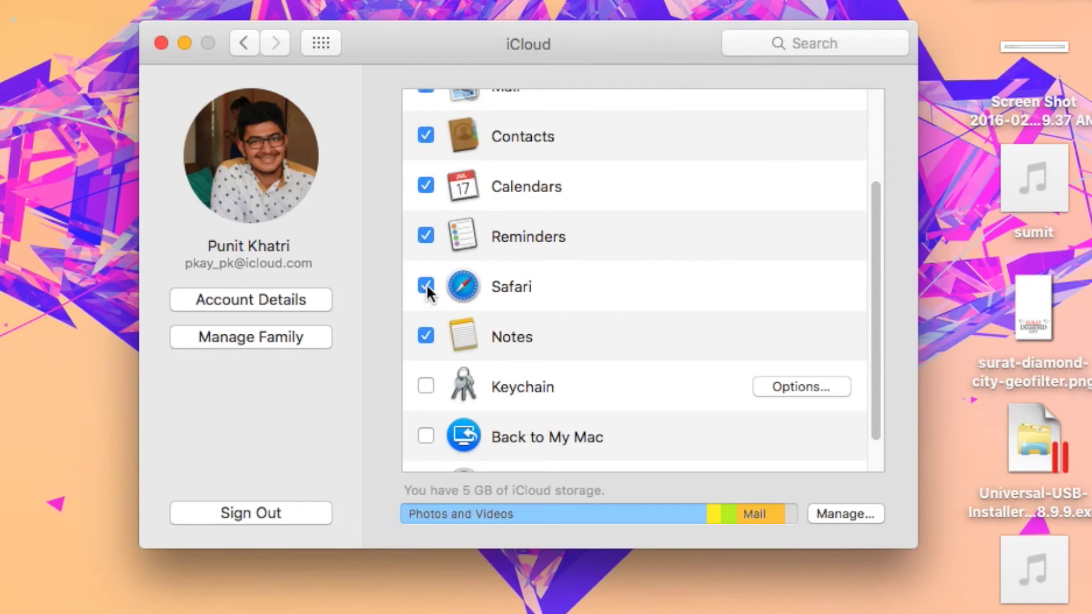